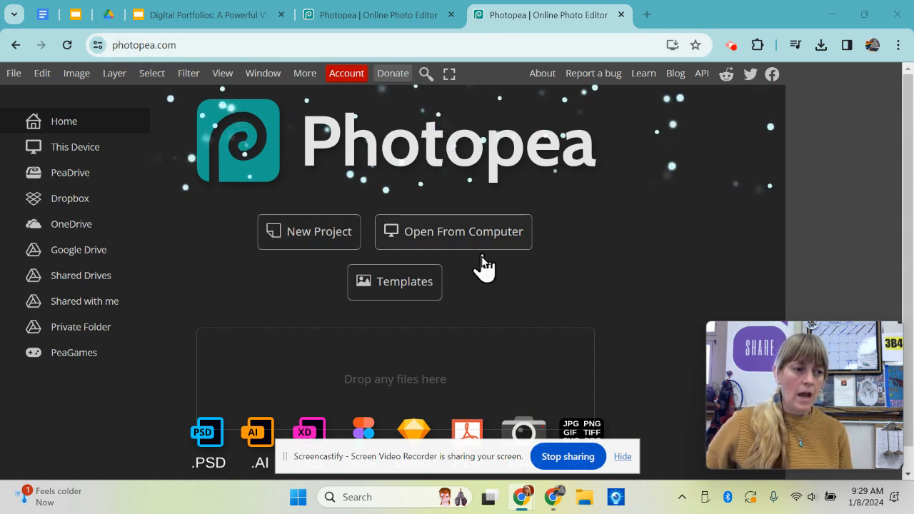
- Create a new 1280 × 720 pixel project named GIF at 72 DPI with a white background
left_click(314, 236)
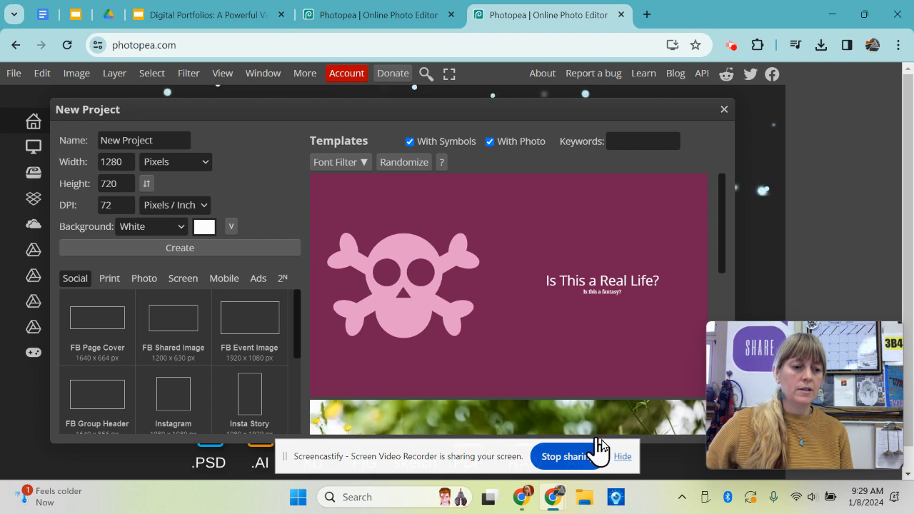
left_click(621, 457)
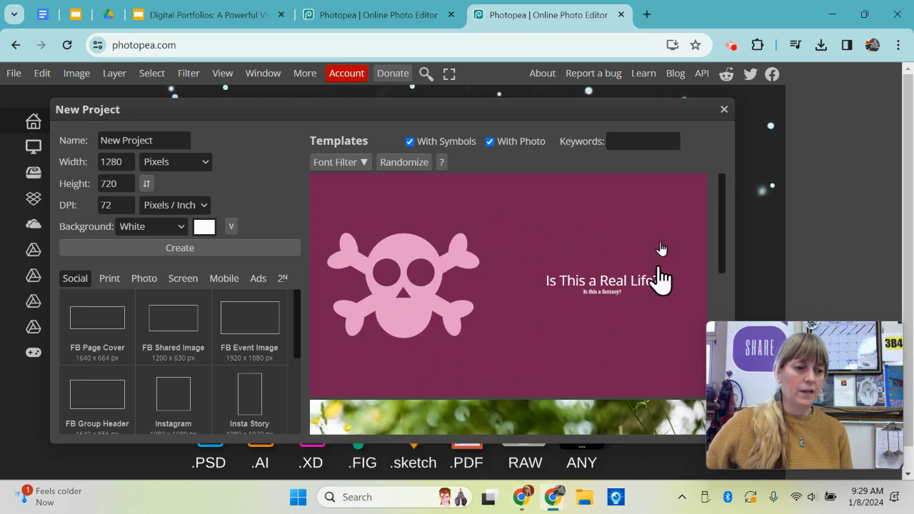
scroll(489, 287, "down", 5)
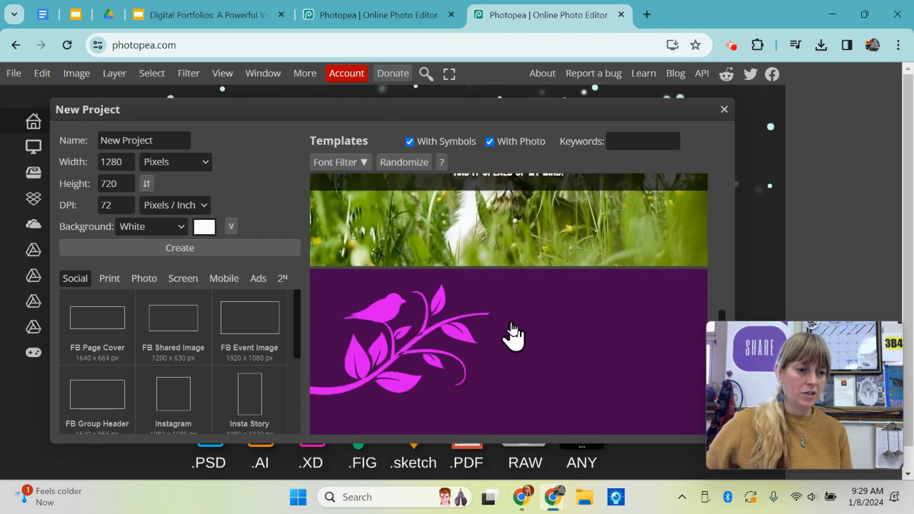
scroll(500, 300, "up", 5)
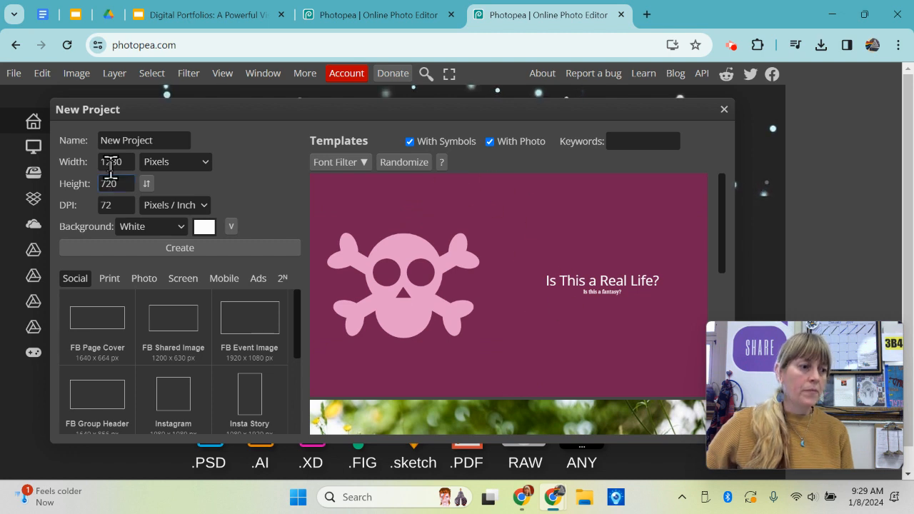
left_click(102, 139)
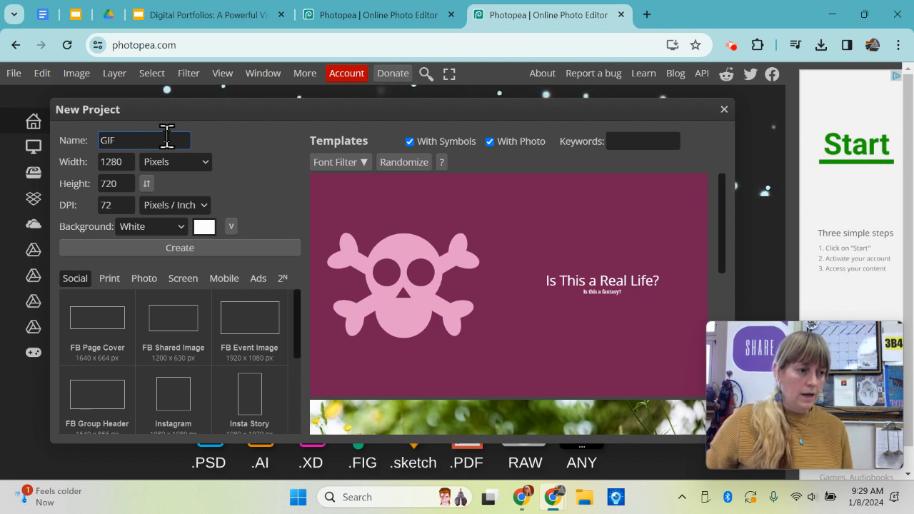
left_click(237, 248)
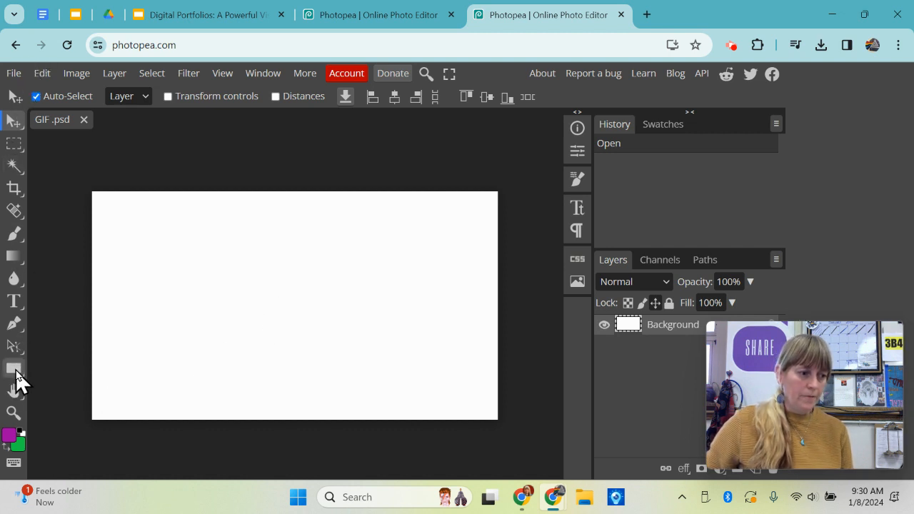
- Fill the whole white canvas with the purple foreground colour using the Paint Bucket Tool
mouse_move(794, 403)
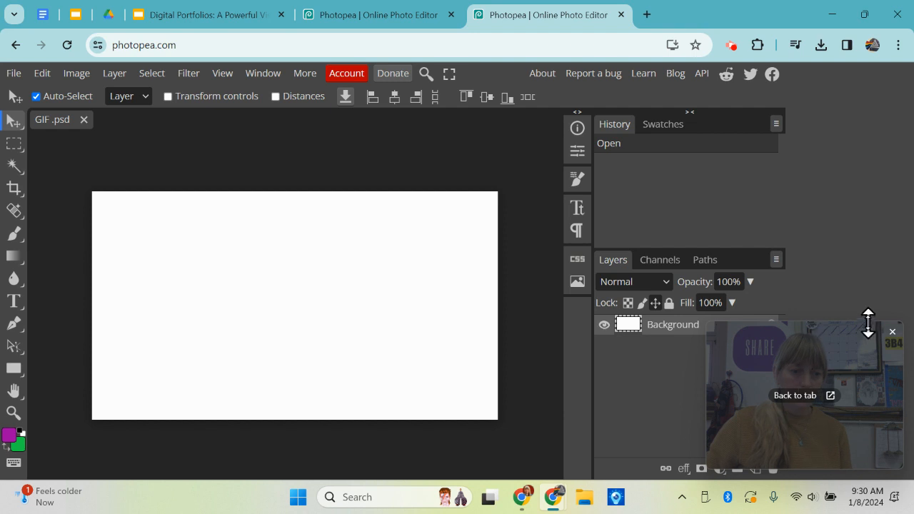
left_click_drag(866, 341, 871, 91)
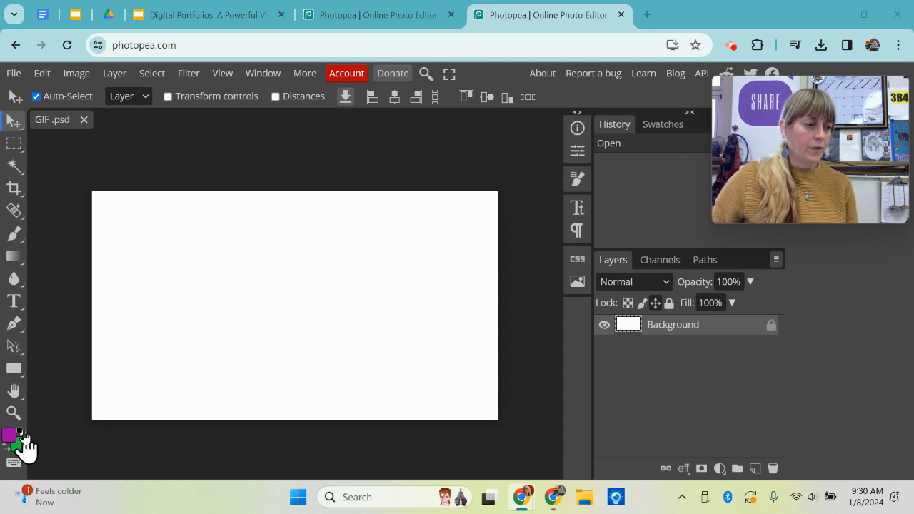
right_click(13, 259)
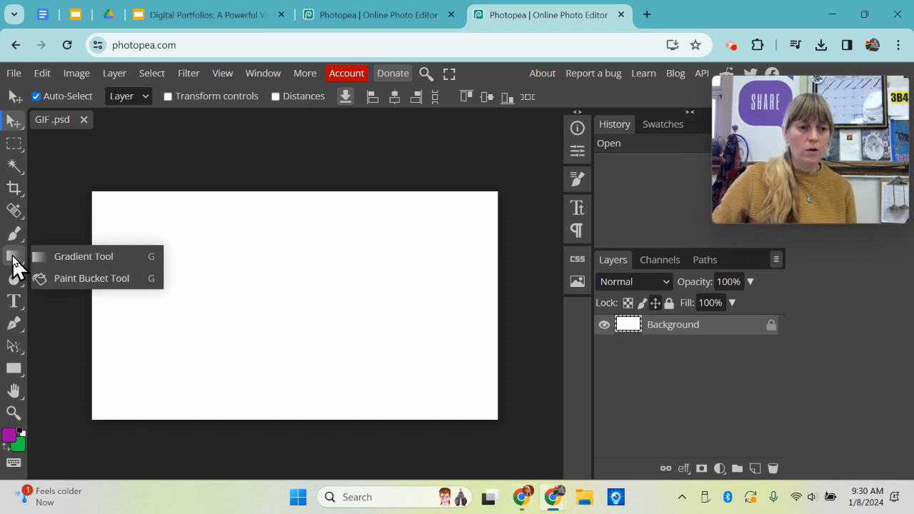
left_click(91, 279)
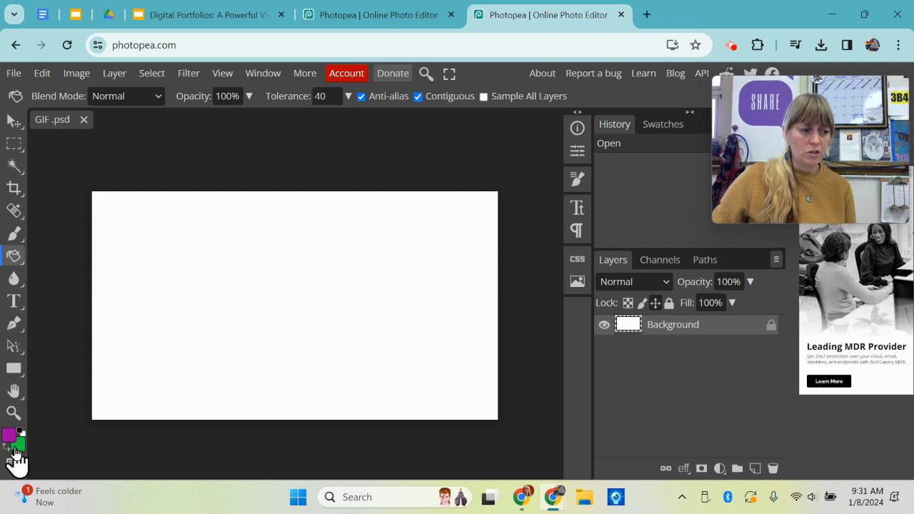
left_click(15, 258)
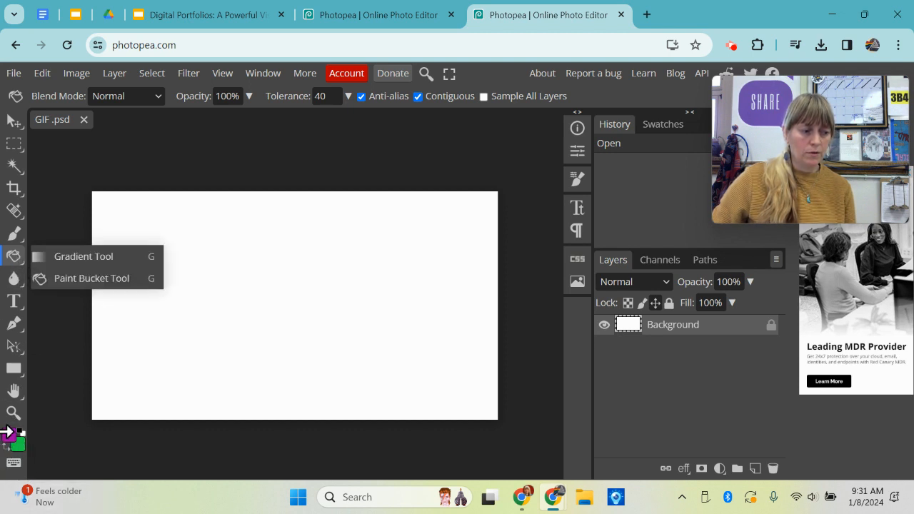
left_click(15, 263)
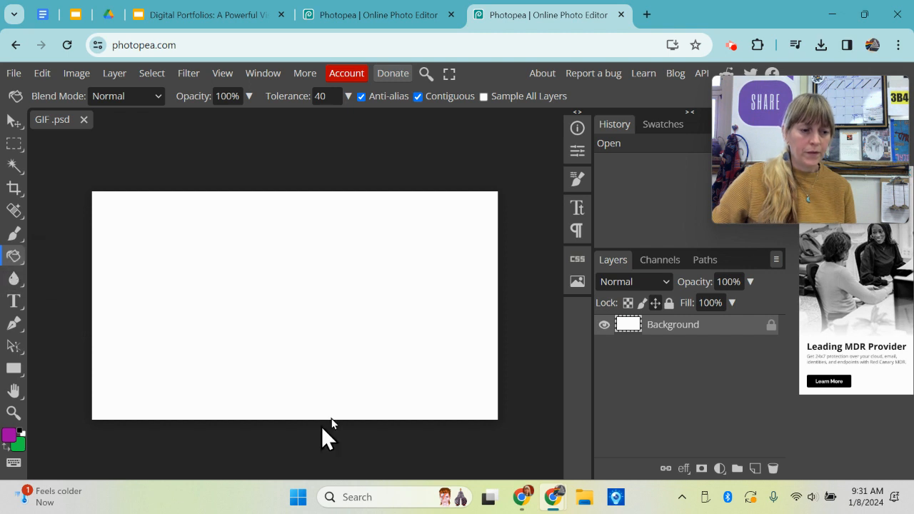
left_click(398, 289)
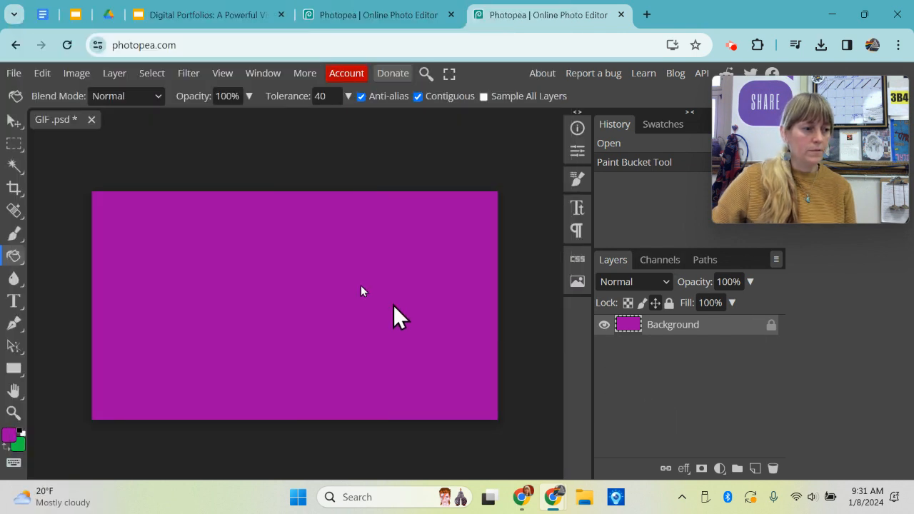
right_click(14, 367)
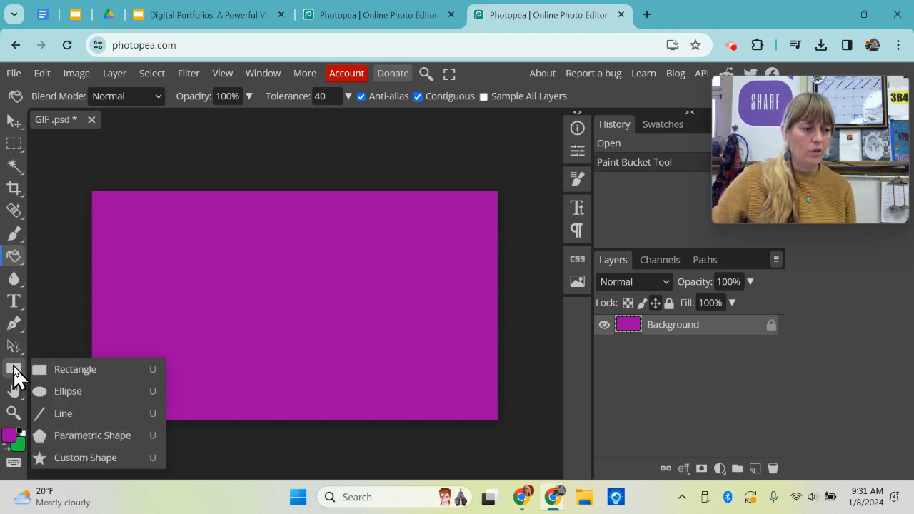
left_click(125, 391)
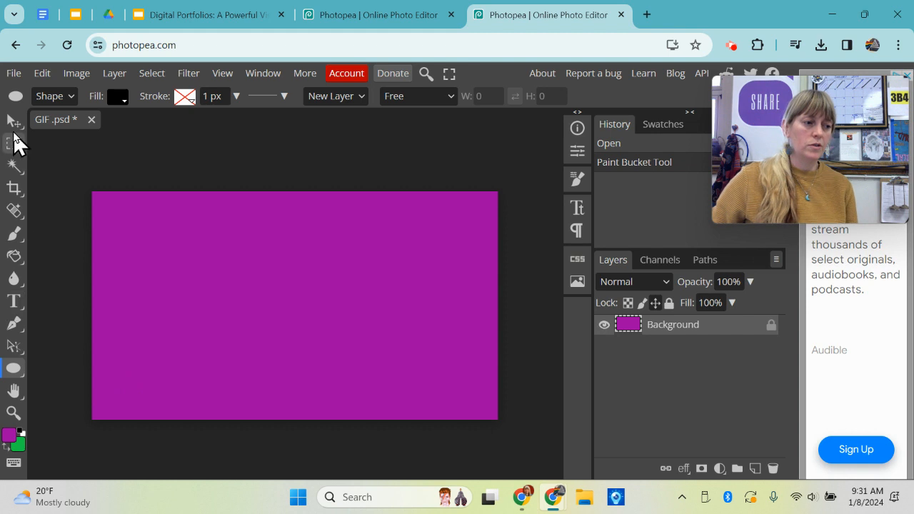
left_click(16, 145)
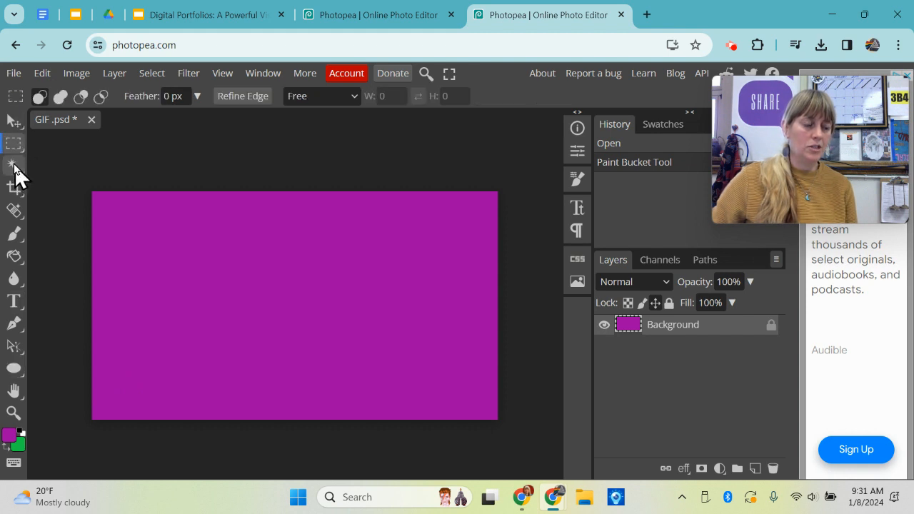
left_click(14, 168)
left_click(15, 189)
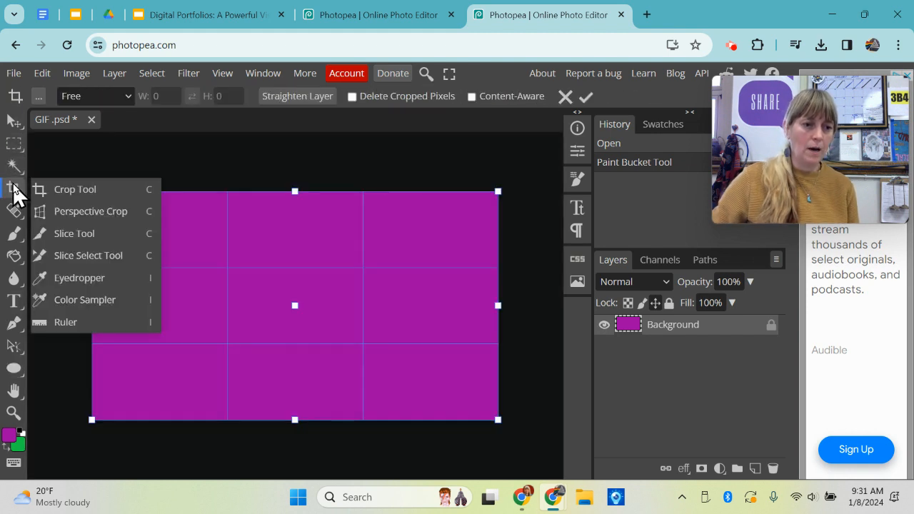
left_click(14, 258)
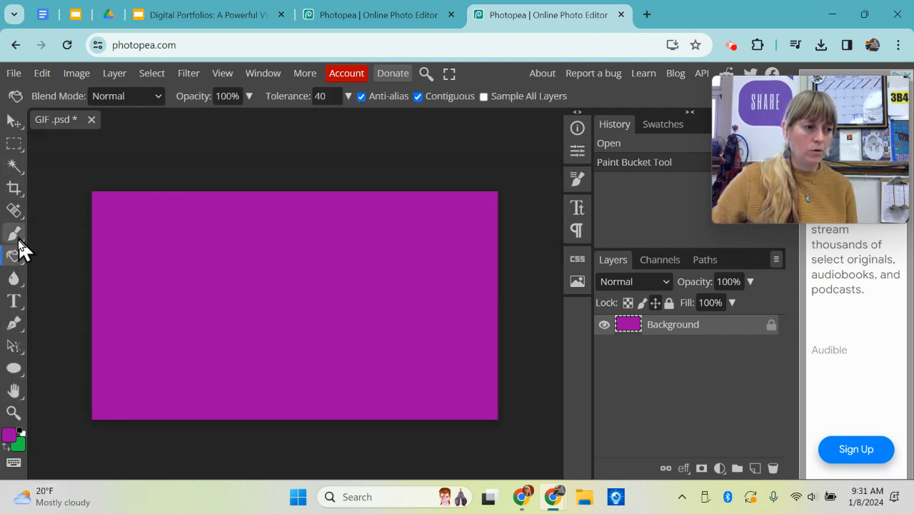
left_click(14, 234)
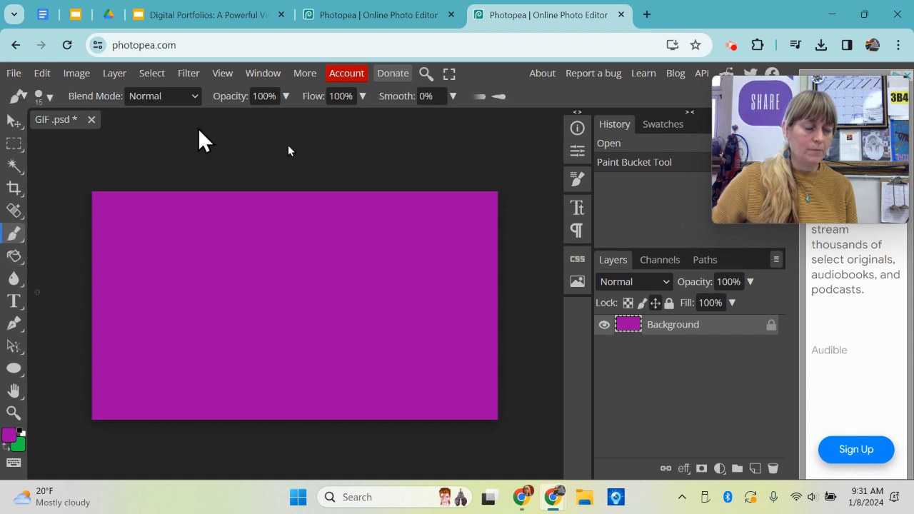
- Draw a small black circle with the Ellipse tool at the canvas's upper-left corner, half outside the left edge
left_click(15, 369)
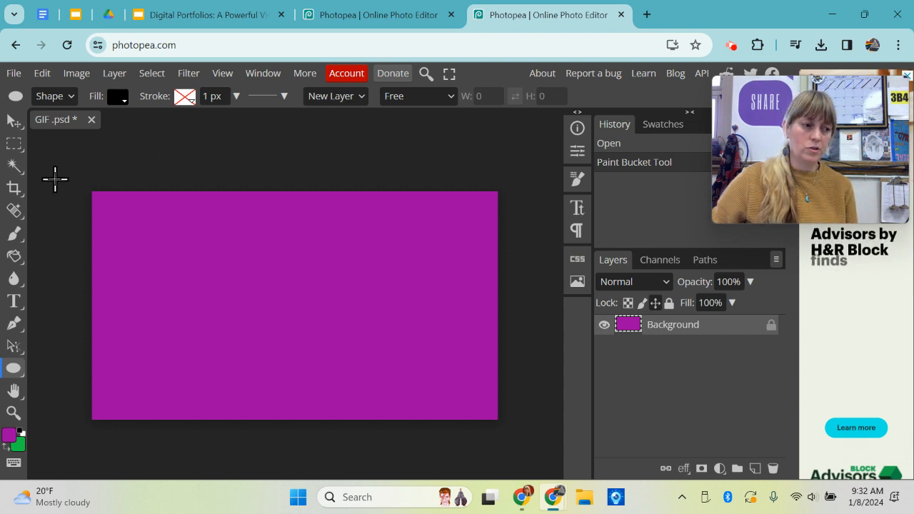
left_click_drag(65, 190, 113, 241)
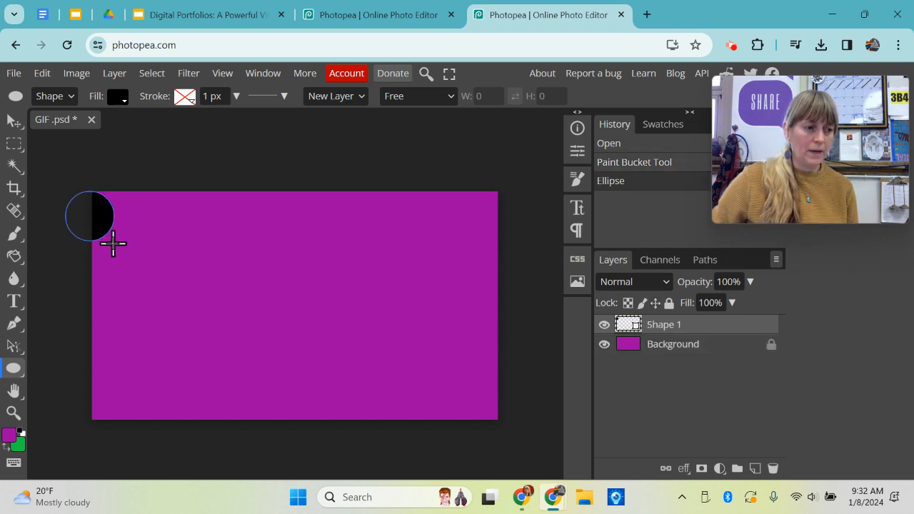
left_click_drag(113, 243, 215, 323)
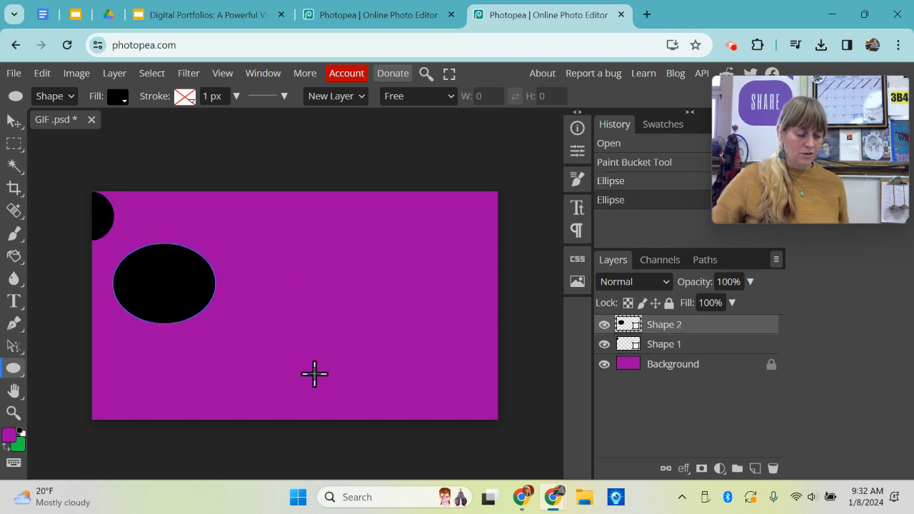
key("ctrl+z")
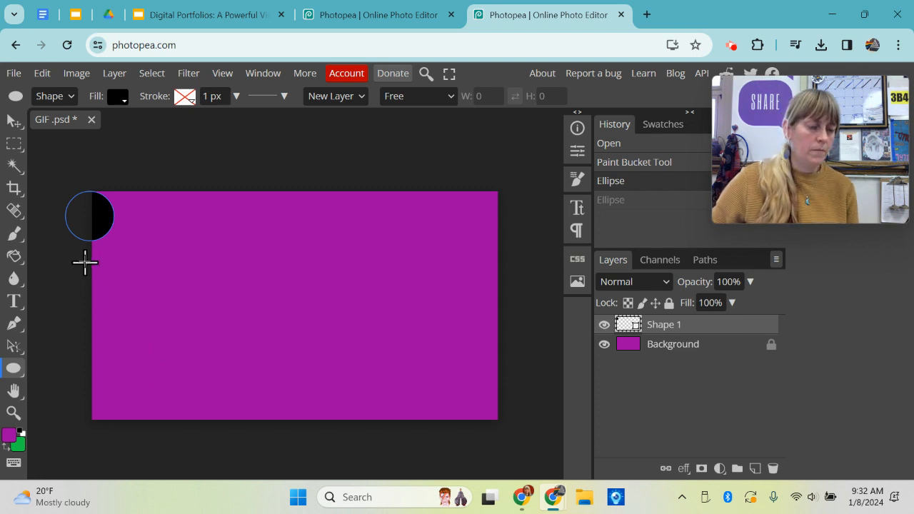
left_click_drag(96, 252, 148, 299)
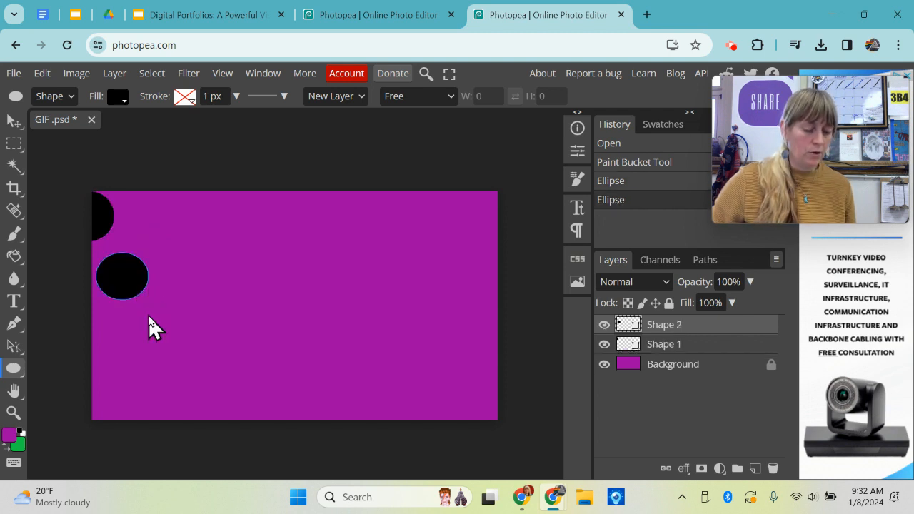
key("ctrl+z")
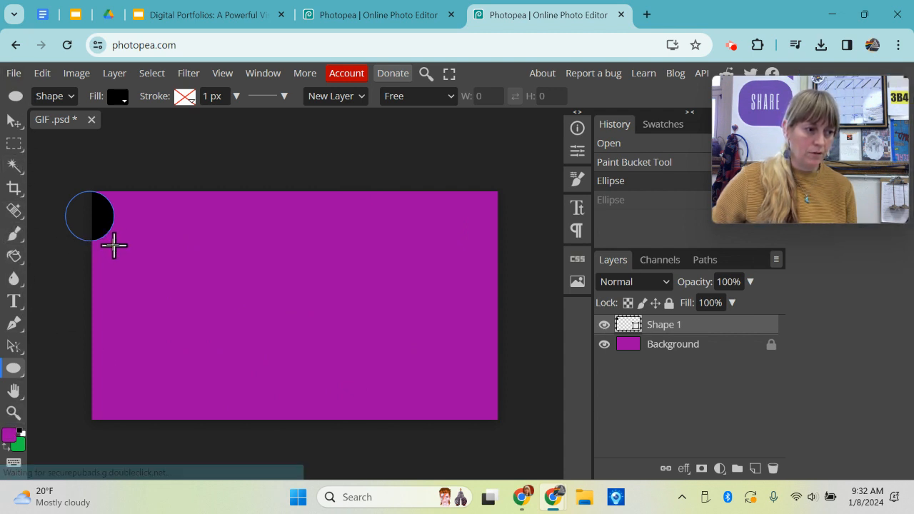
- Draw eight more small black ellipses in a V-shaped path, descending to the canvas's bottom edge and rising to its upper-right corner
left_click_drag(109, 238, 306, 425)
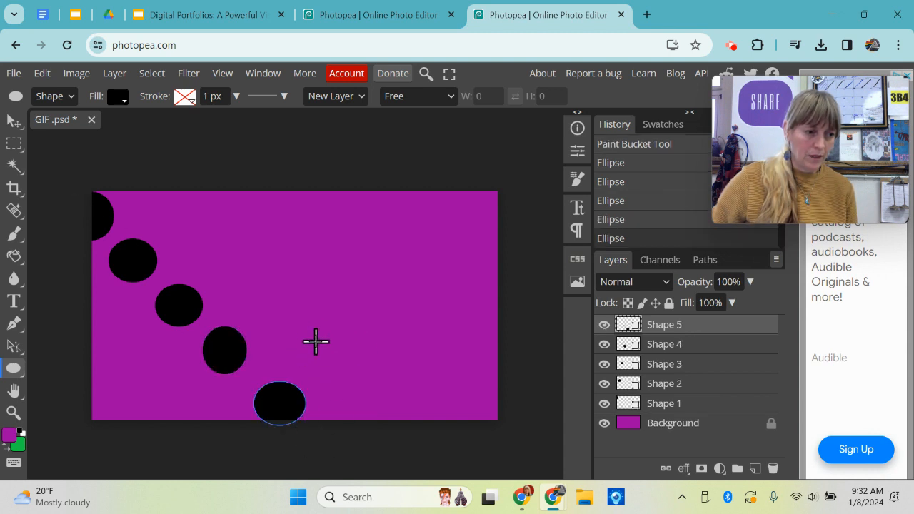
left_click_drag(313, 342, 355, 379)
key("ctrl+z")
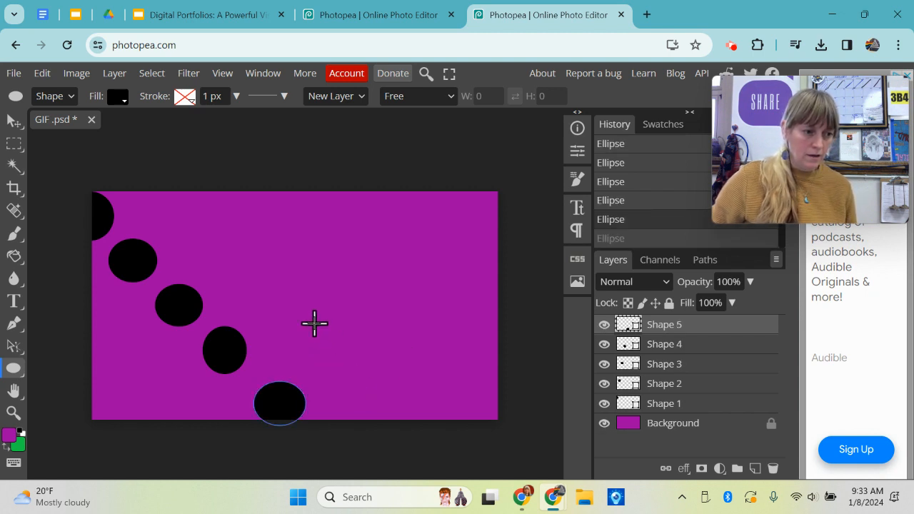
left_click_drag(315, 323, 360, 373)
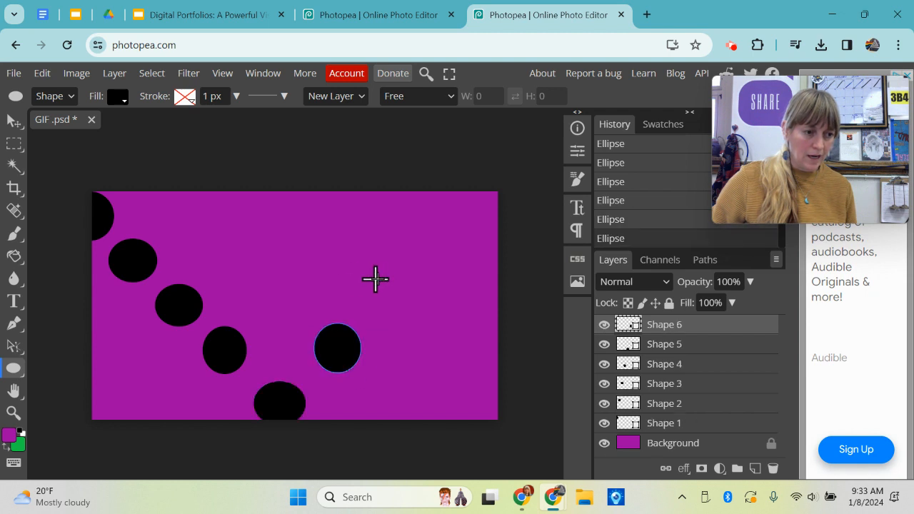
left_click_drag(362, 278, 405, 324)
left_click_drag(413, 237, 458, 284)
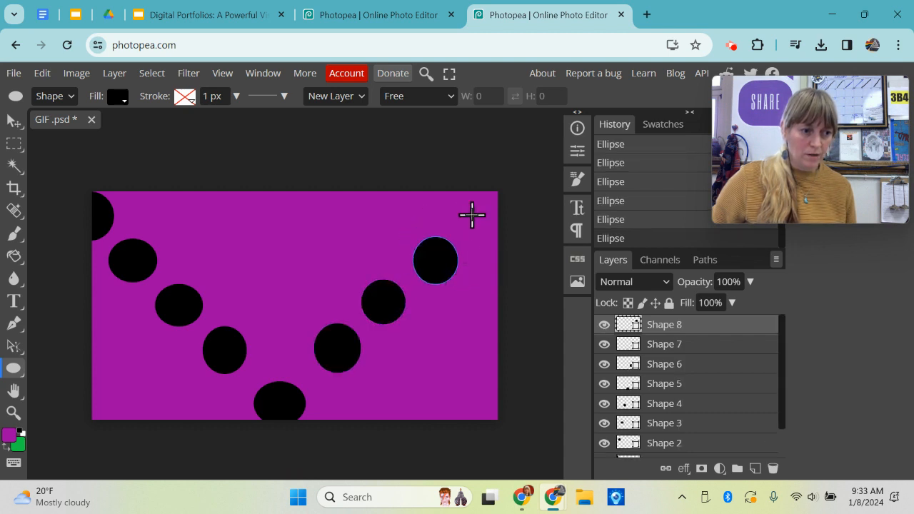
left_click_drag(460, 198, 510, 244)
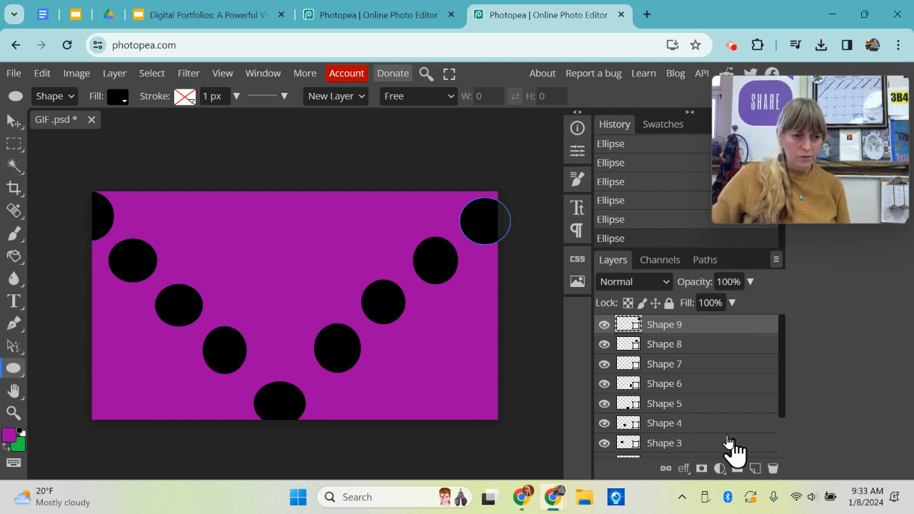
- Rename the Shape 1 layer to _a_
scroll(716, 406, "down", 2)
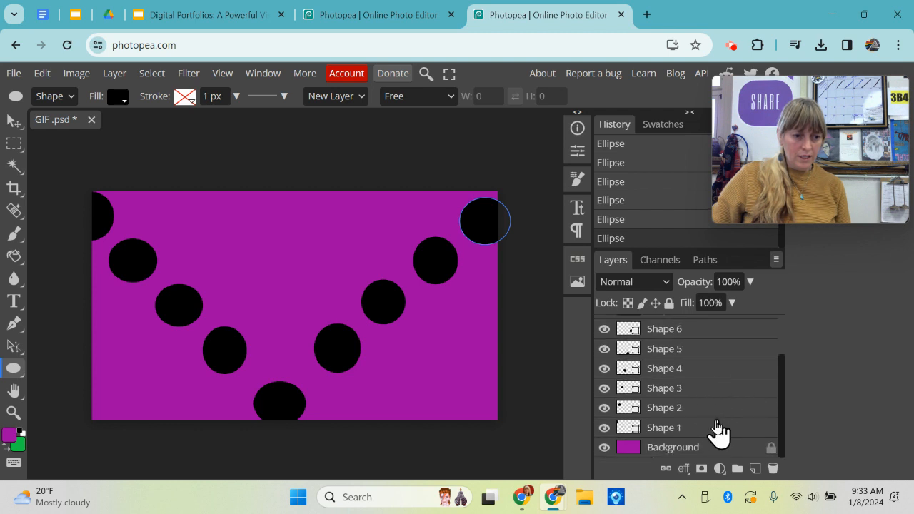
left_click(667, 431)
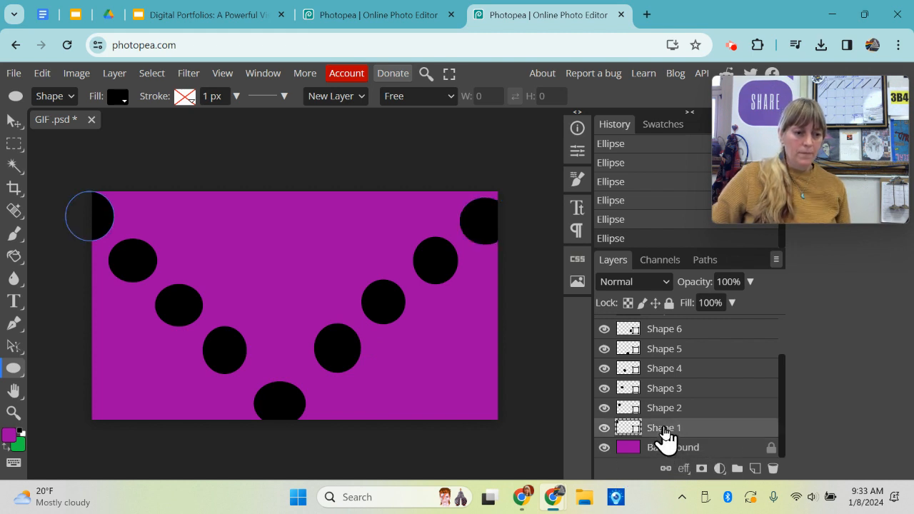
double_click(664, 431)
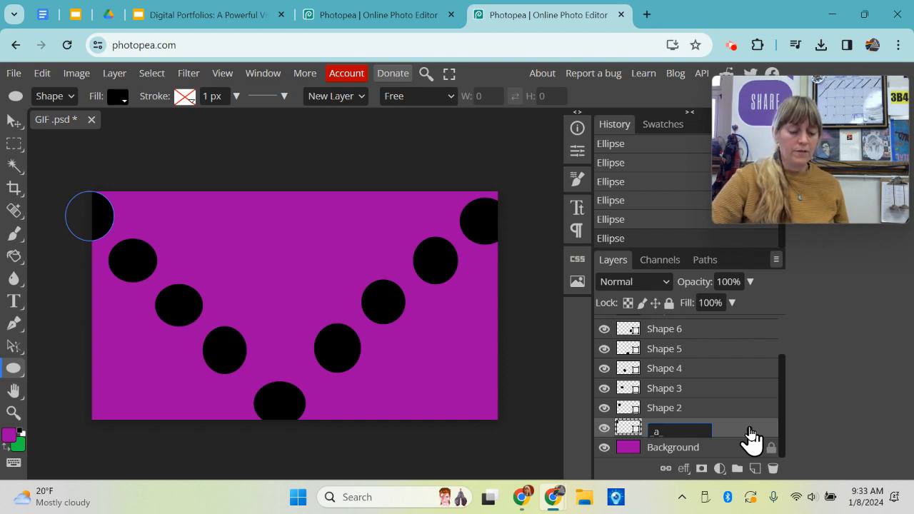
type("_")
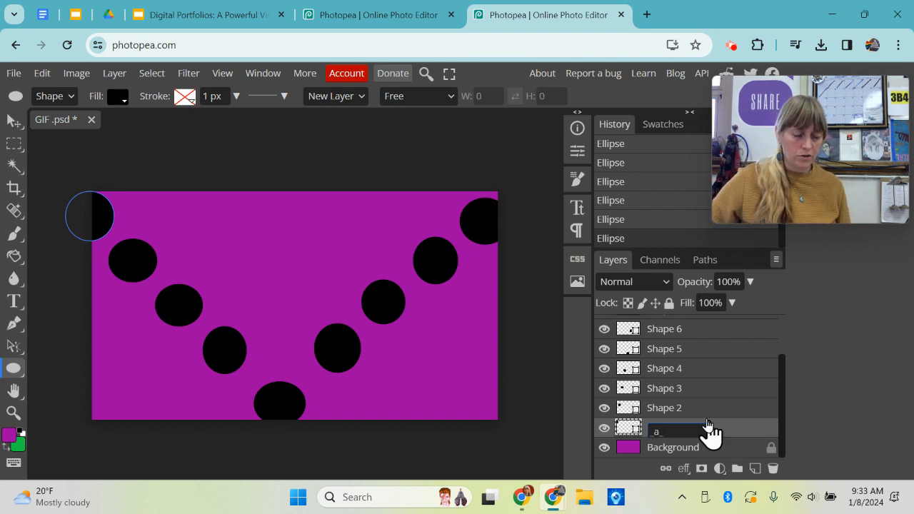
key("Return")
- Rename the Shape 2 layer to _a_
left_click(674, 411)
double_click(674, 408)
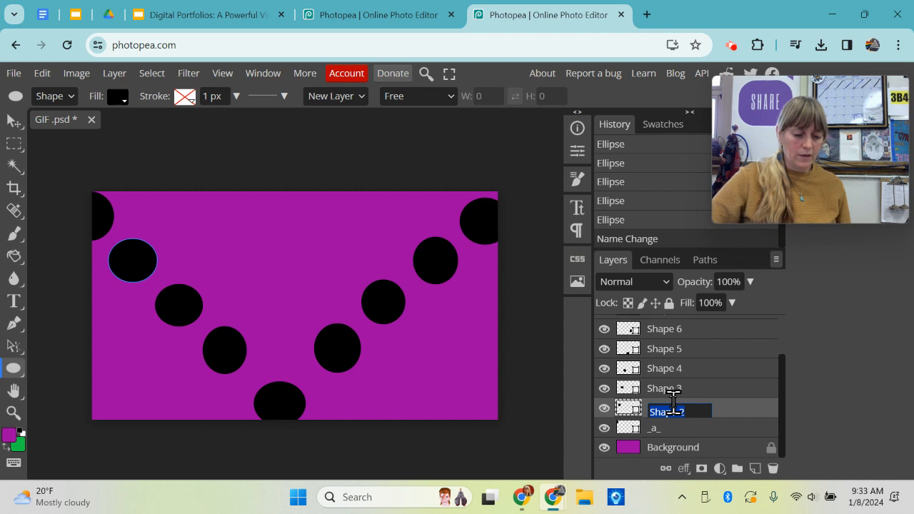
type("_")
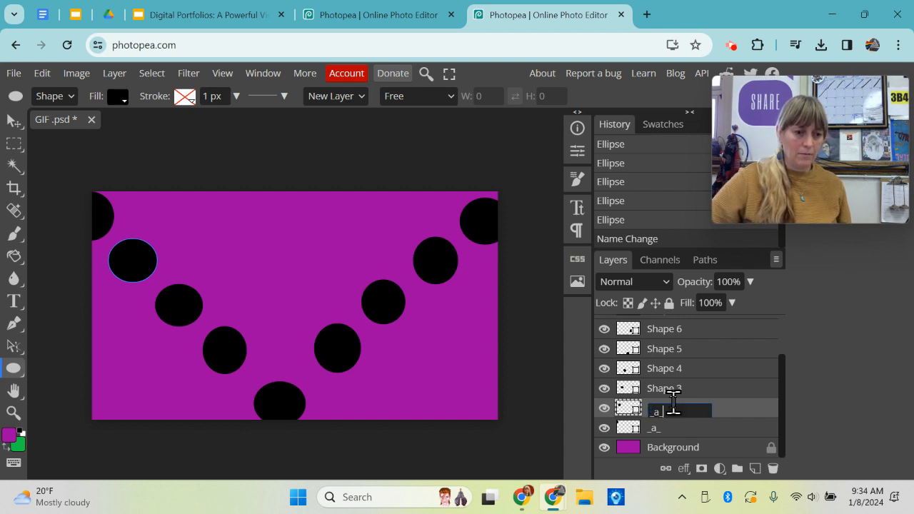
type("a_")
key("Return")
- Rename the Shape 3 and Shape 4 layers to _a_
double_click(673, 390)
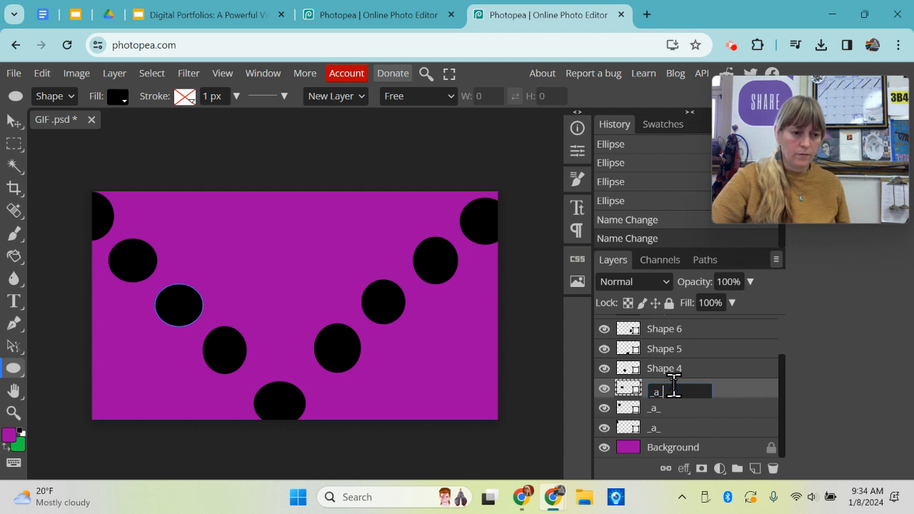
key("Return")
double_click(666, 369)
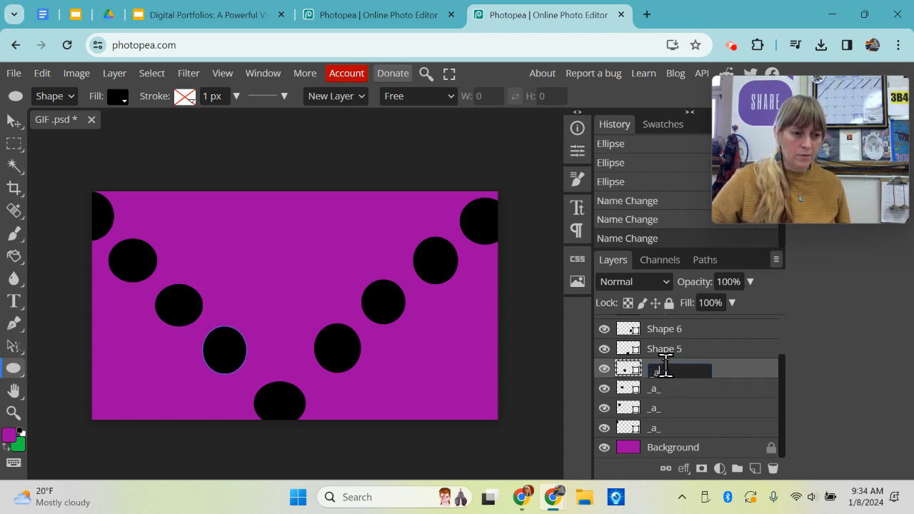
type("_a_")
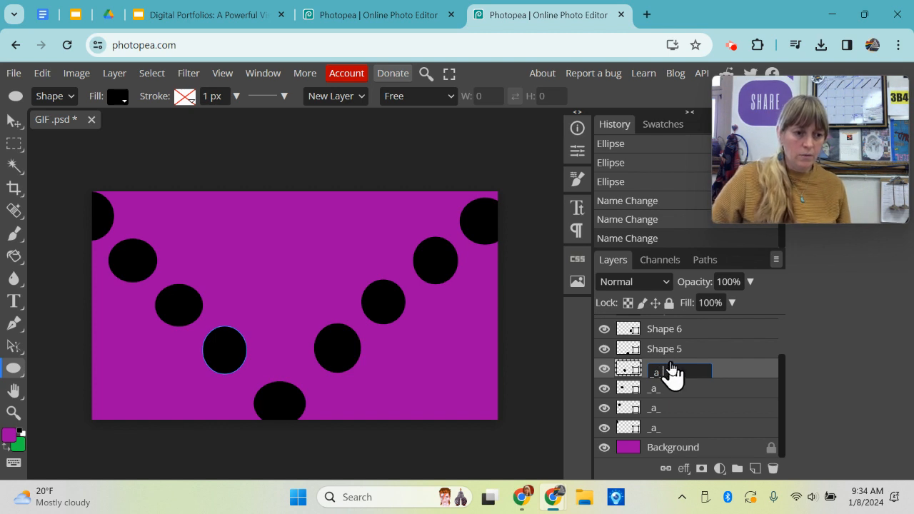
key("Return")
- Rename the Shape 5 and Shape 6 layers to _a_
double_click(662, 352)
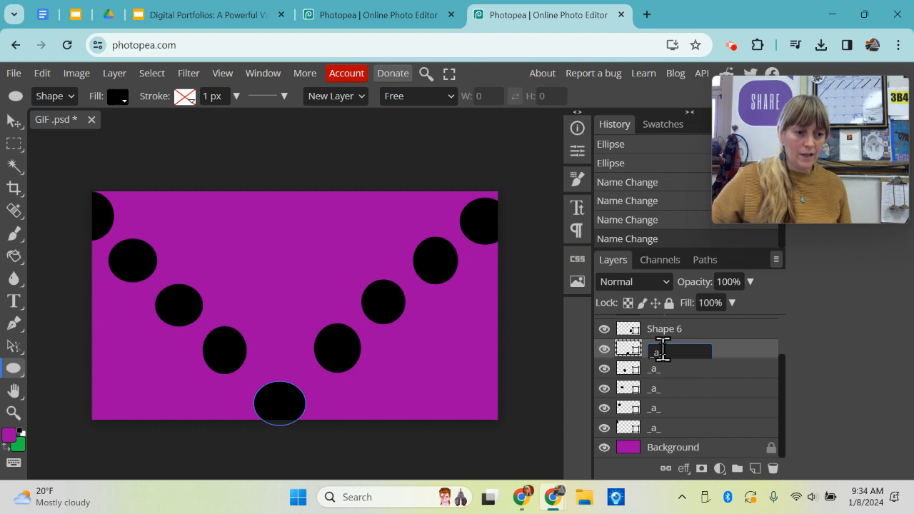
scroll(668, 400, "up", 2)
key("Return")
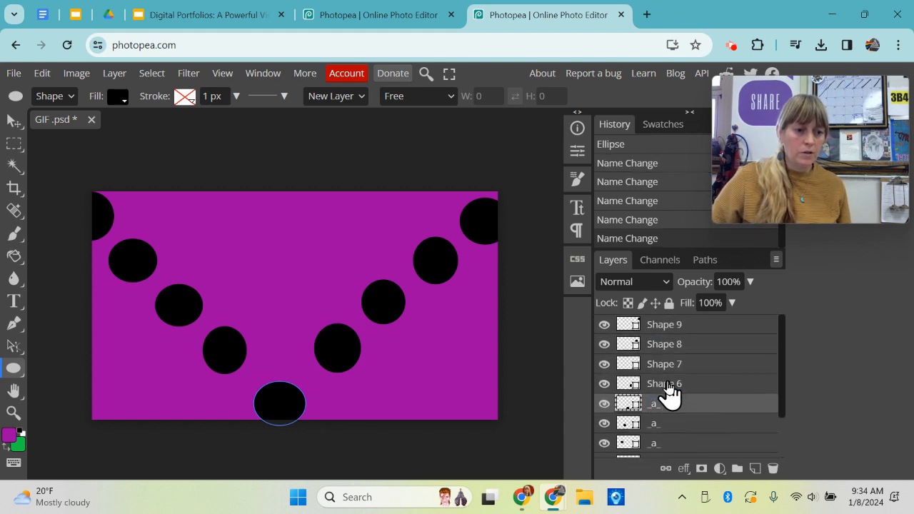
double_click(667, 383)
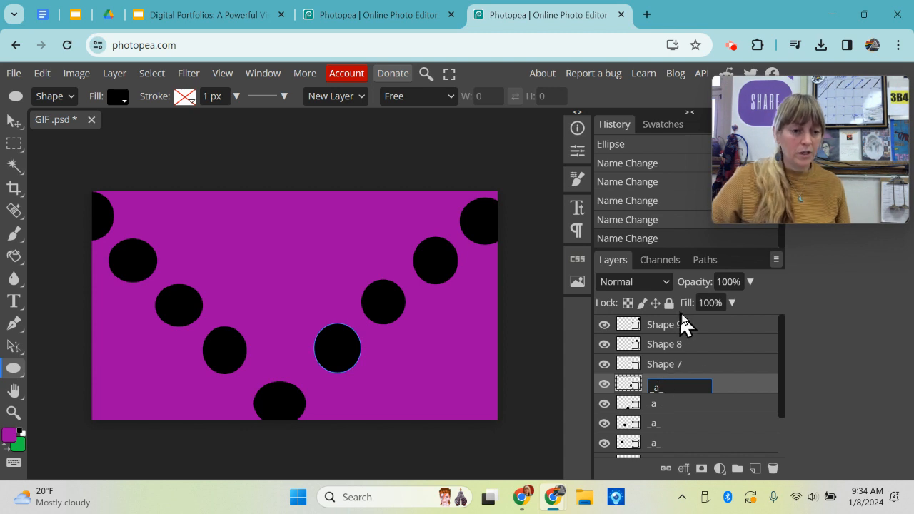
key("Return")
- Rename the remaining Shape 7, Shape 8 and Shape 9 layers to _a_
double_click(668, 364)
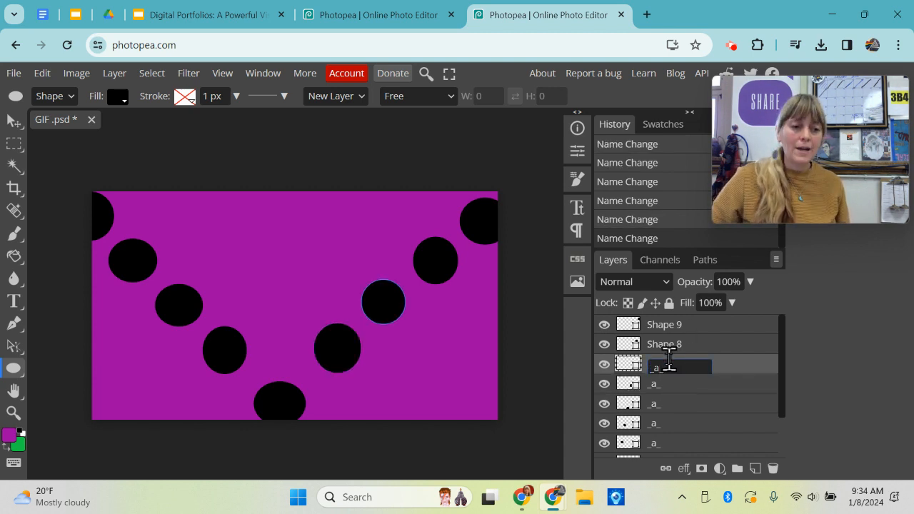
key("Return")
double_click(668, 345)
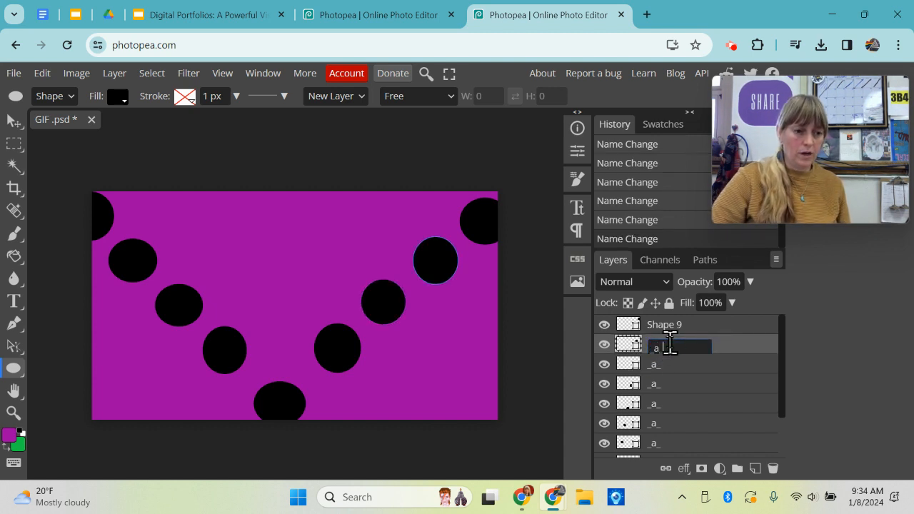
key("Return")
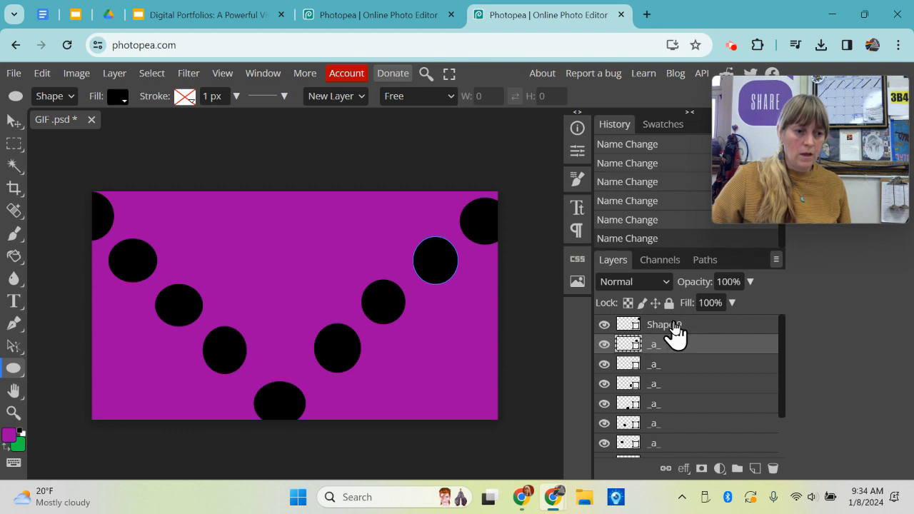
left_click(673, 326)
double_click(668, 326)
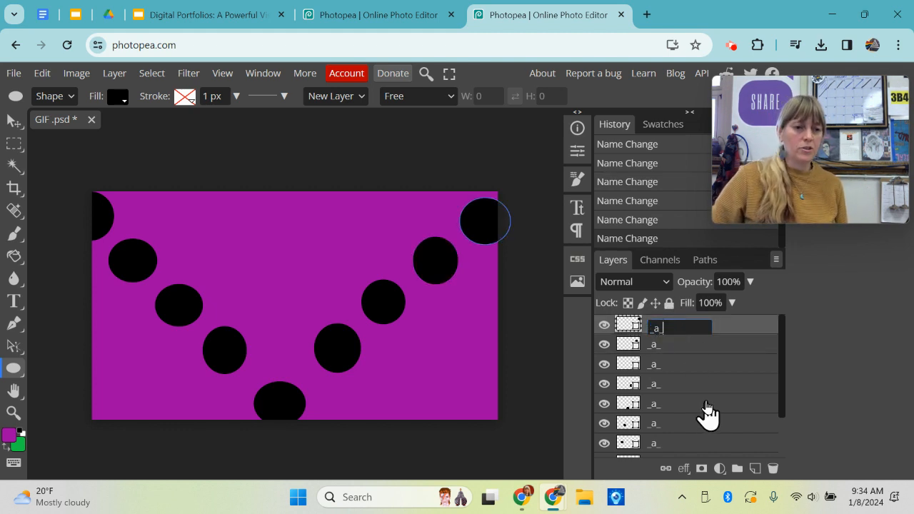
scroll(707, 414, "down", 3)
scroll(671, 437, "up", 3)
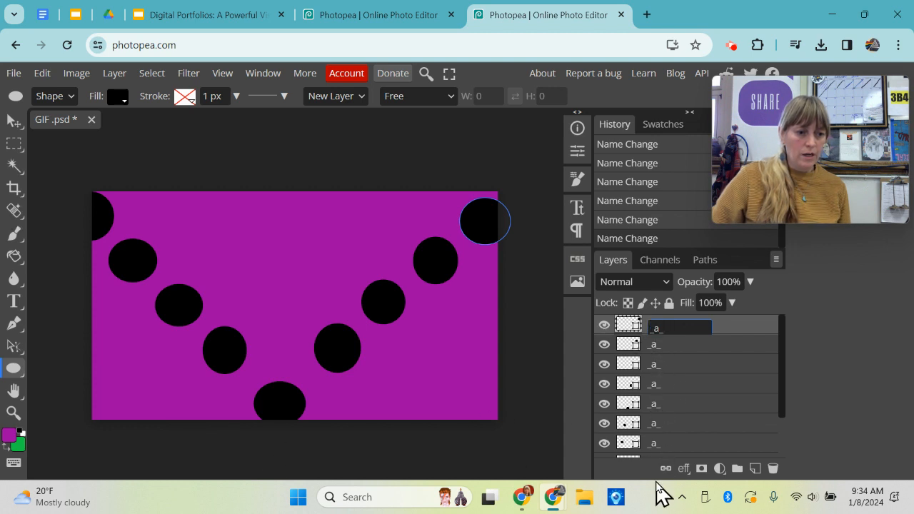
scroll(725, 352, "down", 3)
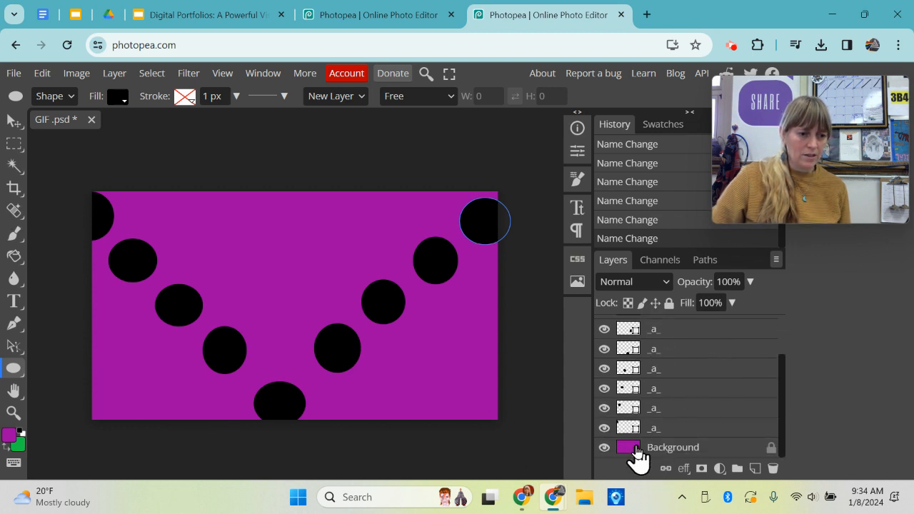
scroll(746, 411, "up", 3)
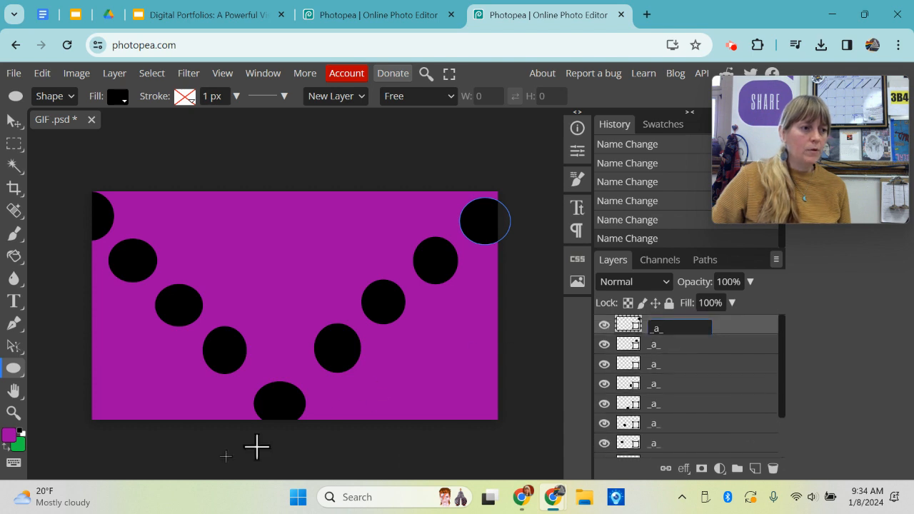
- Export the animation as a GIF with the speed set to 116%, and dismiss the ad-removal offer
left_click(14, 73)
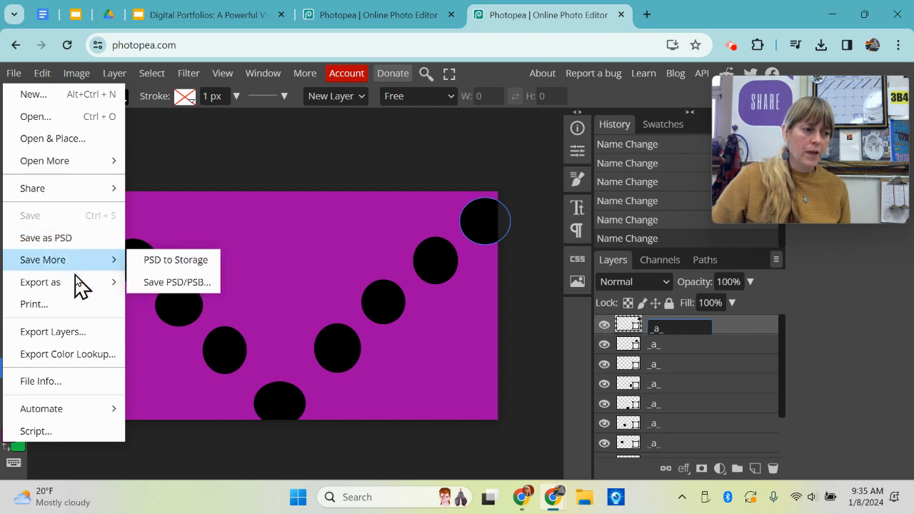
mouse_move(82, 288)
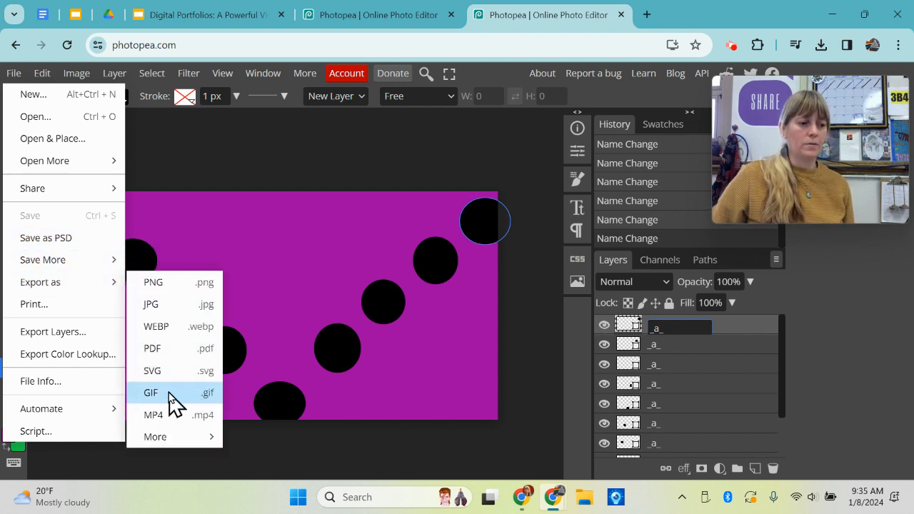
left_click(192, 405)
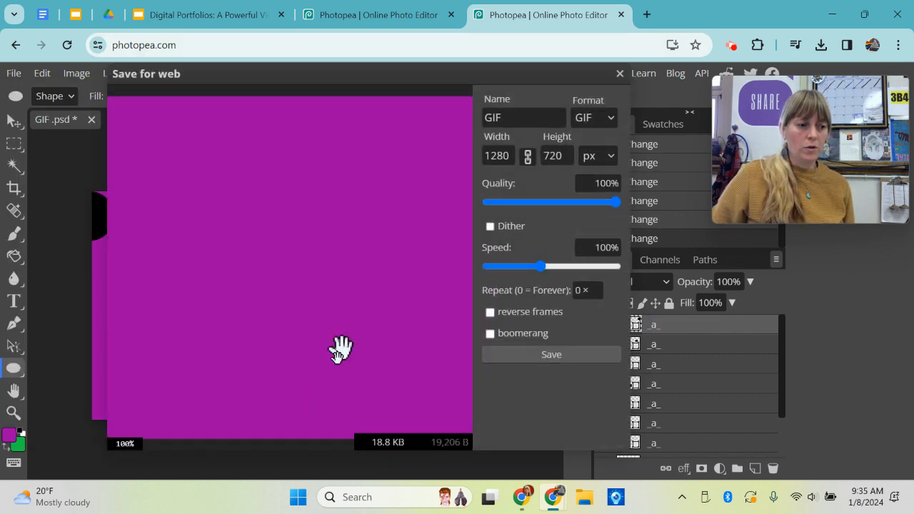
left_click_drag(541, 266, 576, 271)
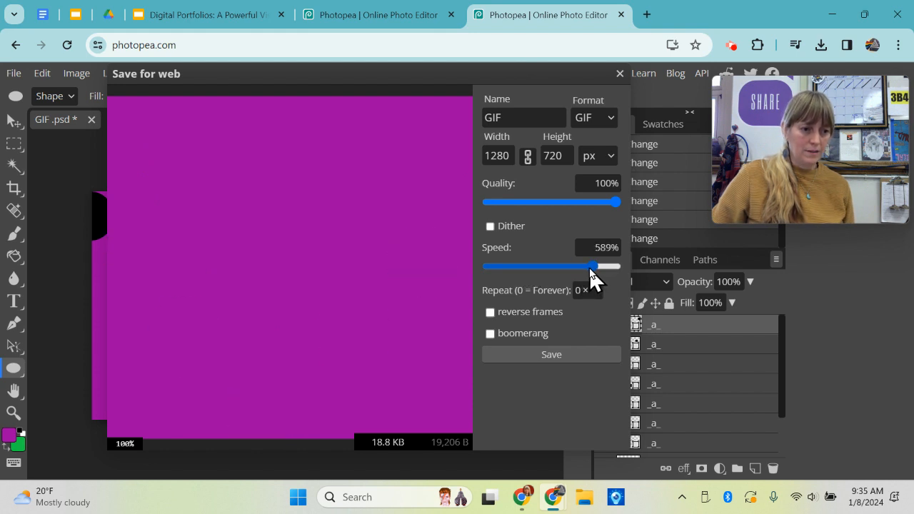
left_click_drag(593, 268, 574, 267)
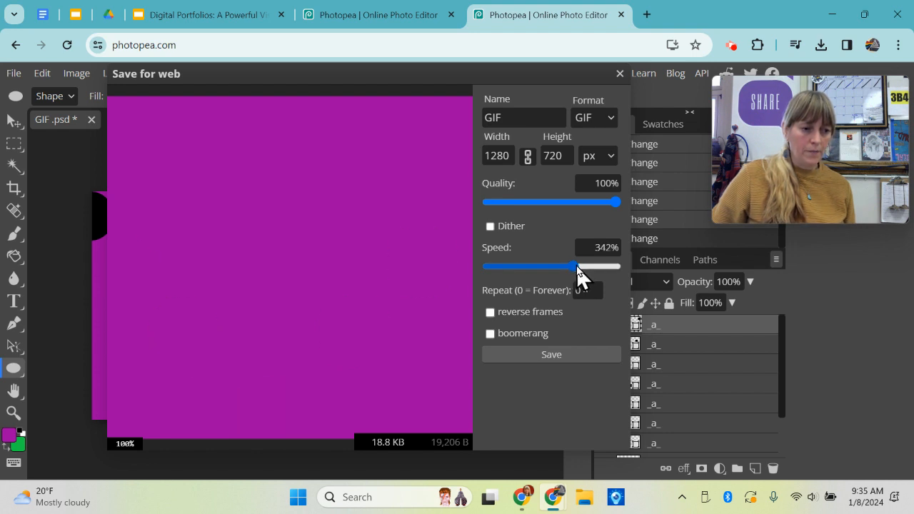
left_click_drag(574, 267, 552, 267)
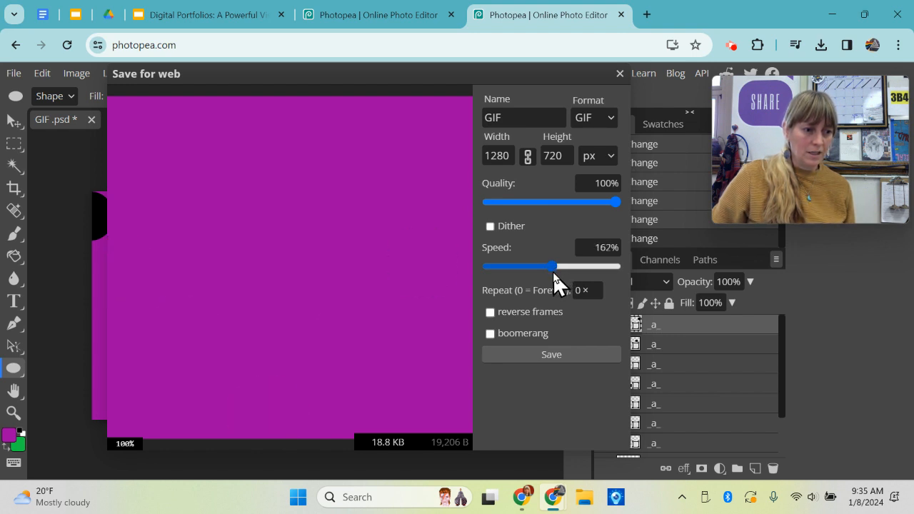
left_click_drag(553, 265, 544, 263)
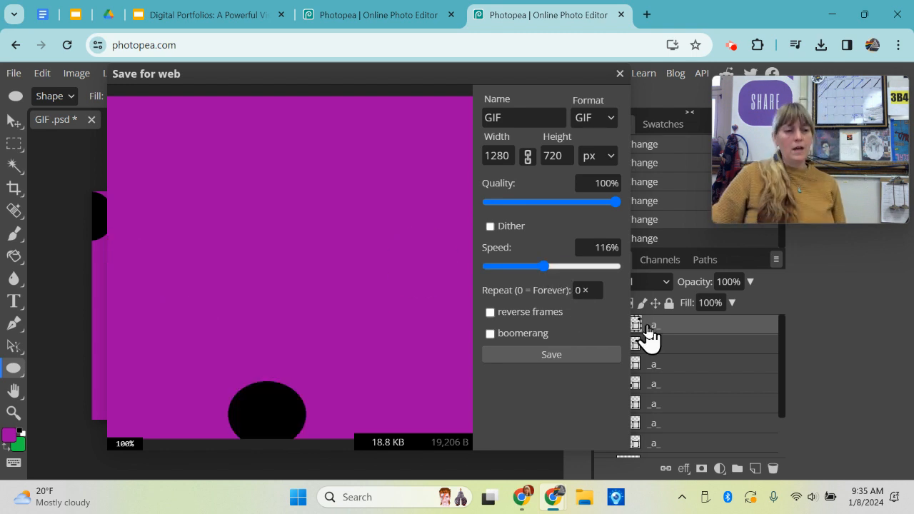
left_click(587, 355)
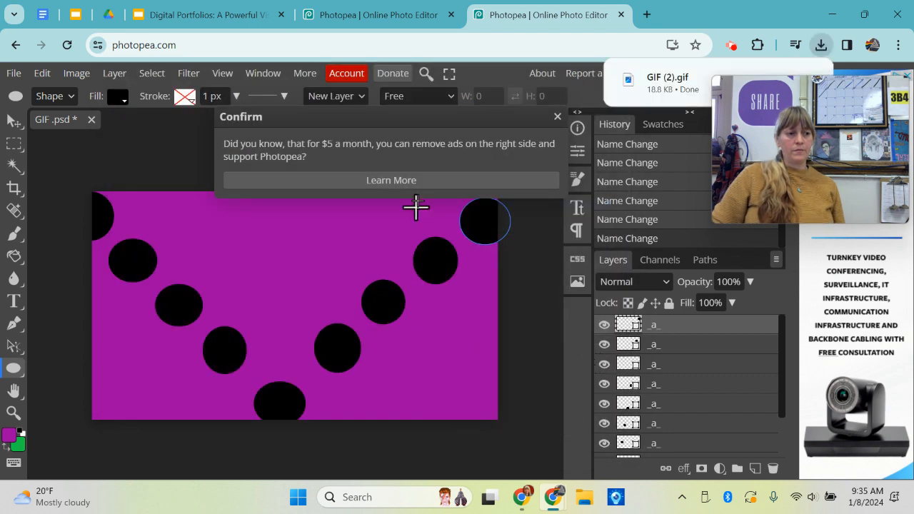
left_click(558, 117)
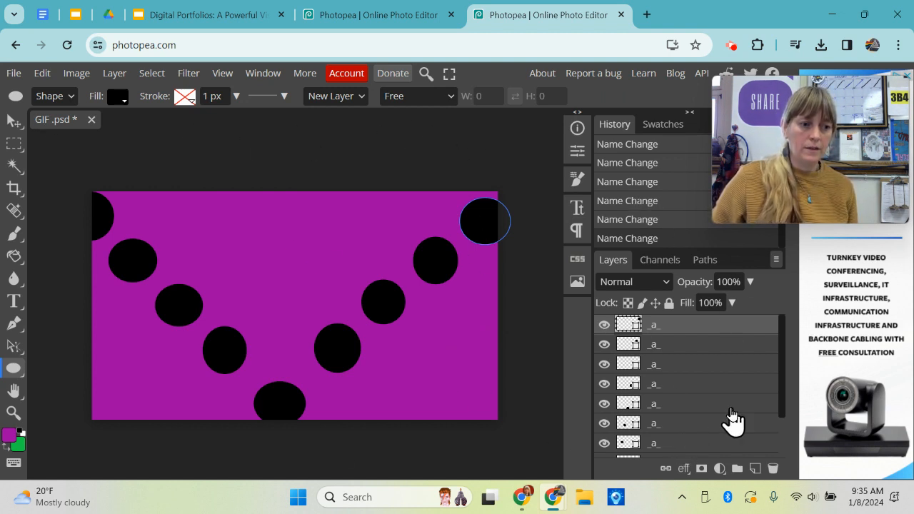
- Try placing the airplane view image directly above the Background layer, scaled to about 42.82% to cover the full canvas width
scroll(732, 418, "down", 2)
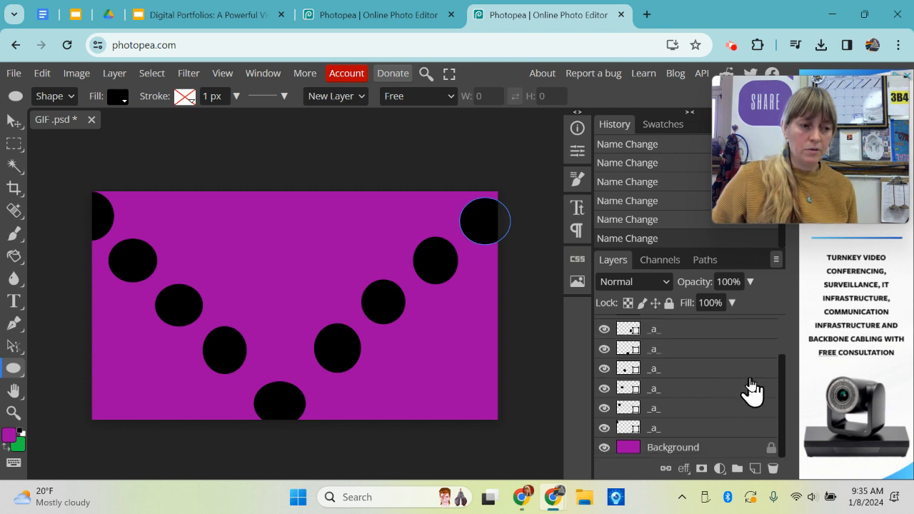
left_click(727, 448)
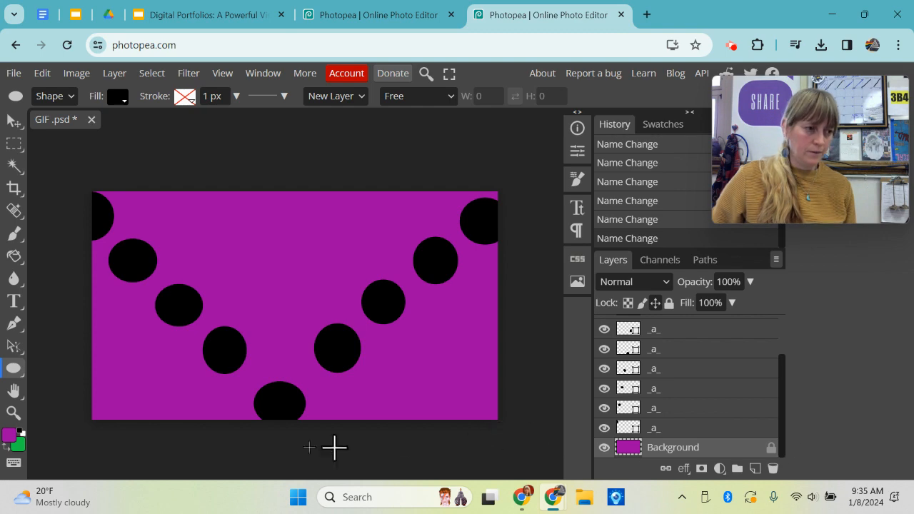
left_click(14, 72)
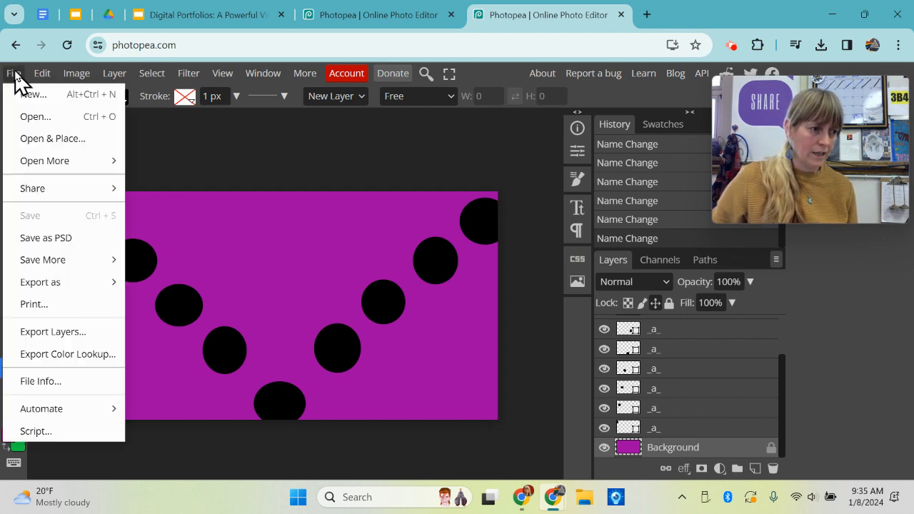
left_click(41, 140)
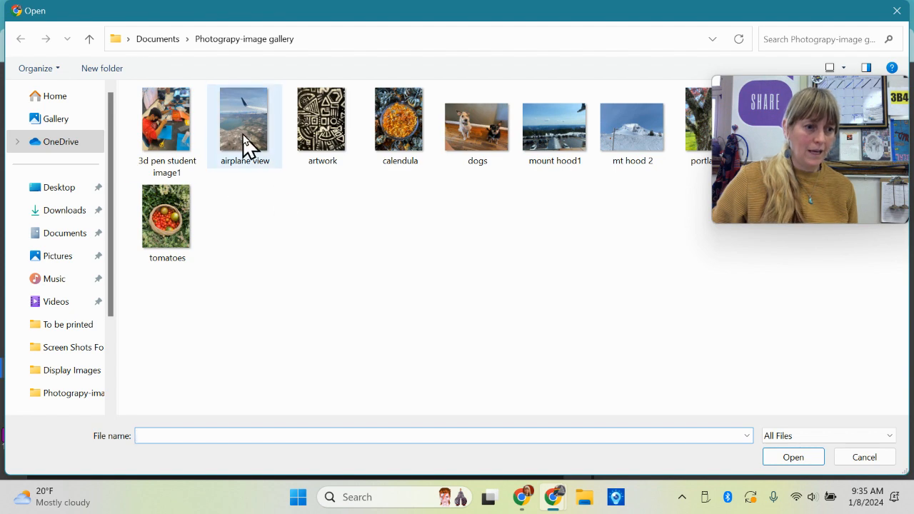
left_click(245, 136)
left_click(814, 457)
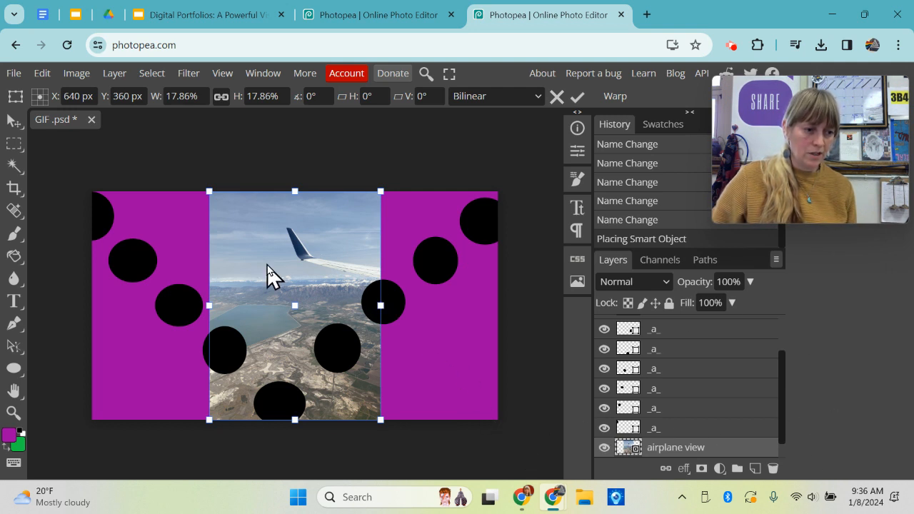
left_click_drag(380, 307, 503, 308)
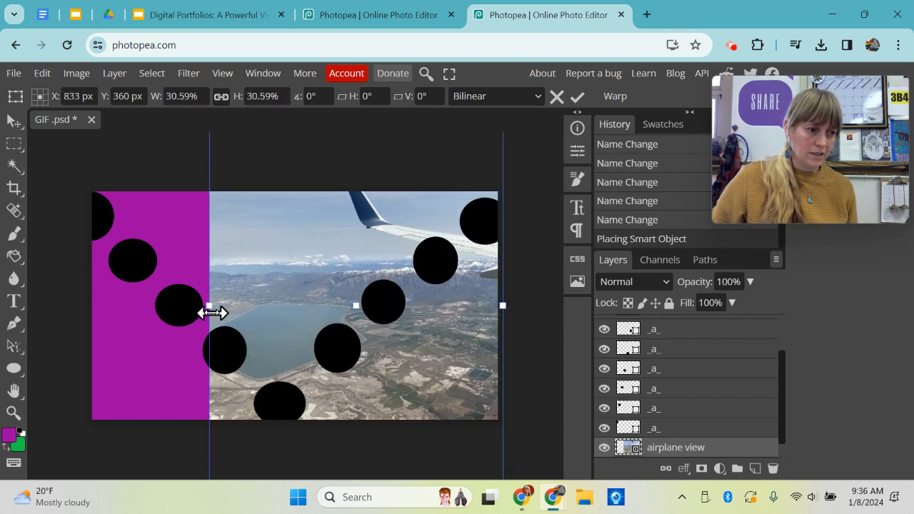
left_click_drag(207, 307, 90, 282)
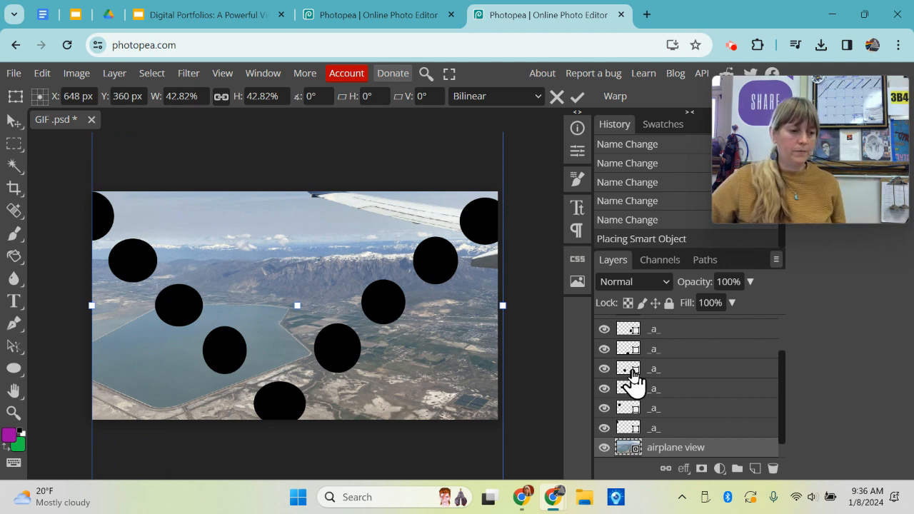
key("Escape")
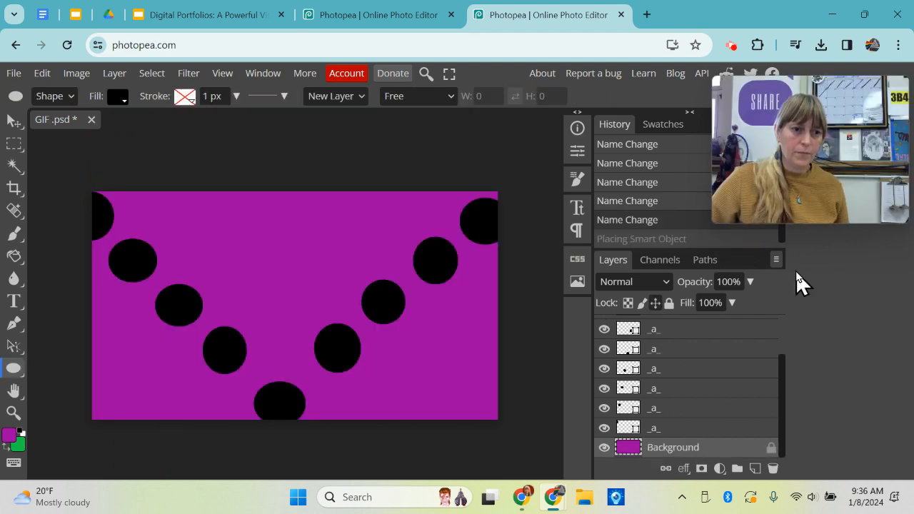
left_click(731, 46)
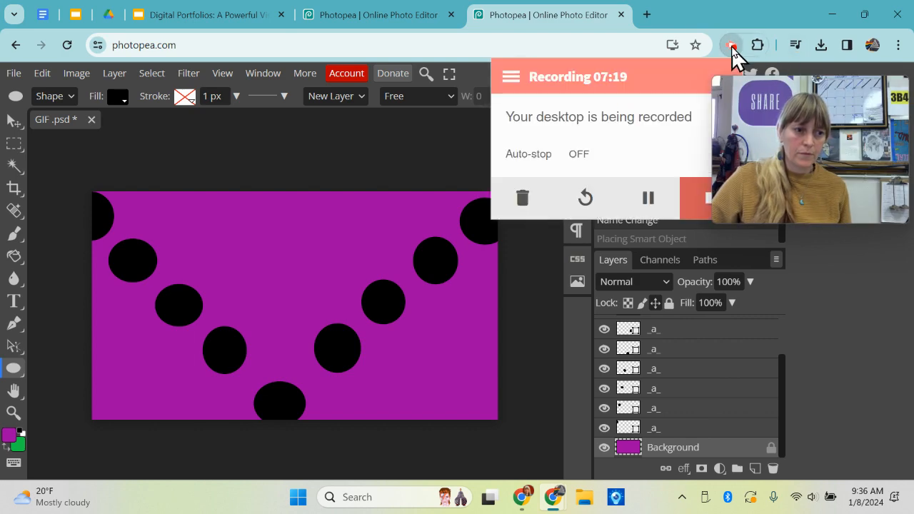